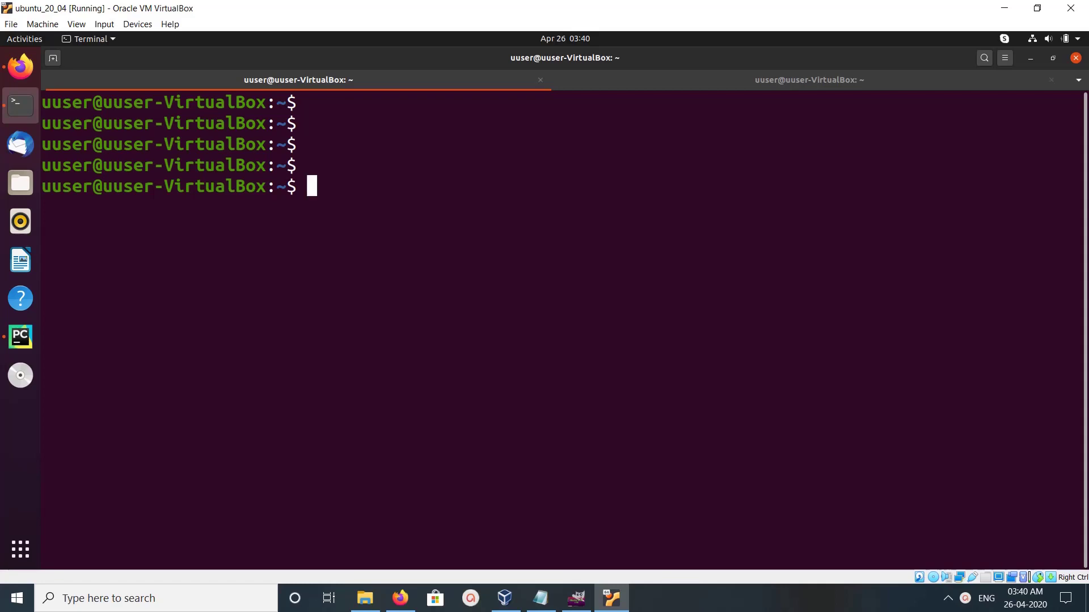
# - Open the Ubuntu applications overview from the dock's Show Applications button
pyautogui.click(21, 549)
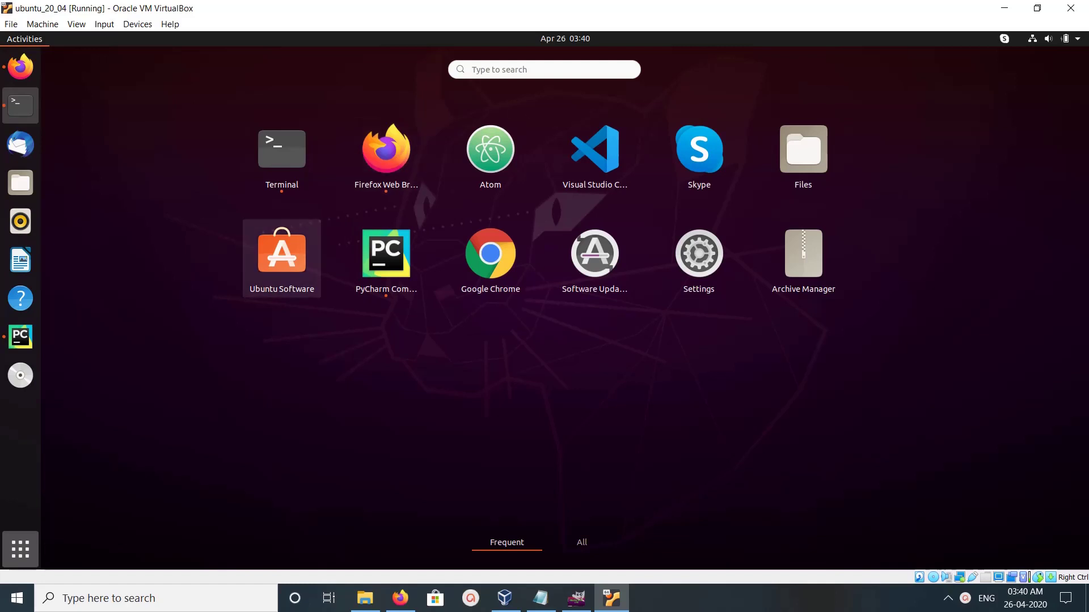
# - Search Ubuntu Software for vlc, view VLC's details page, then close the store
pyautogui.click(282, 256)
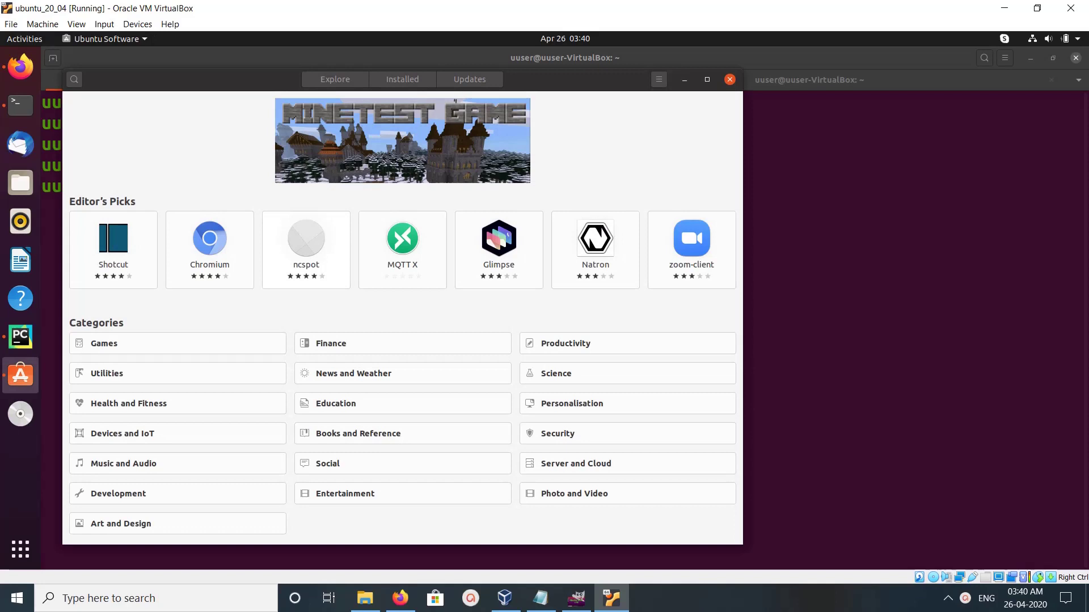
pyautogui.click(73, 79)
pyautogui.write('vl')
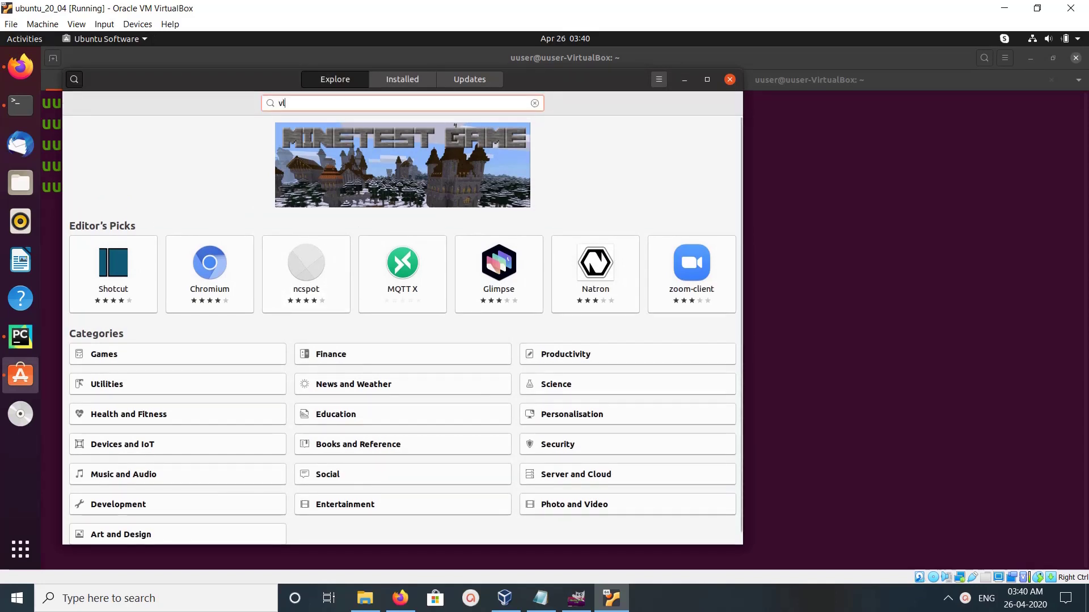
pyautogui.write('c')
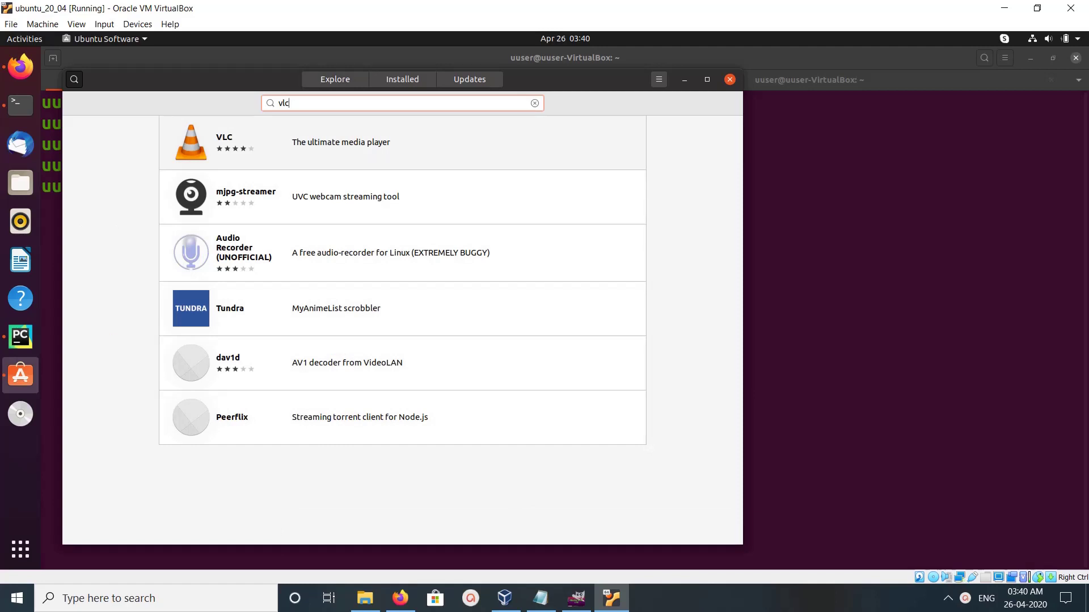
pyautogui.click(340, 142)
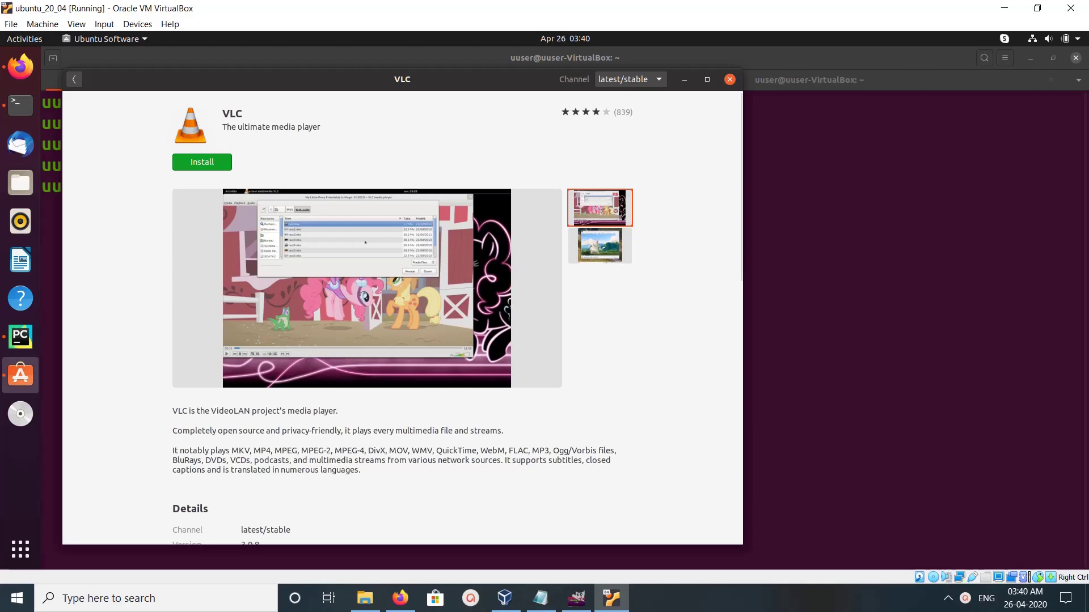
pyautogui.click(729, 79)
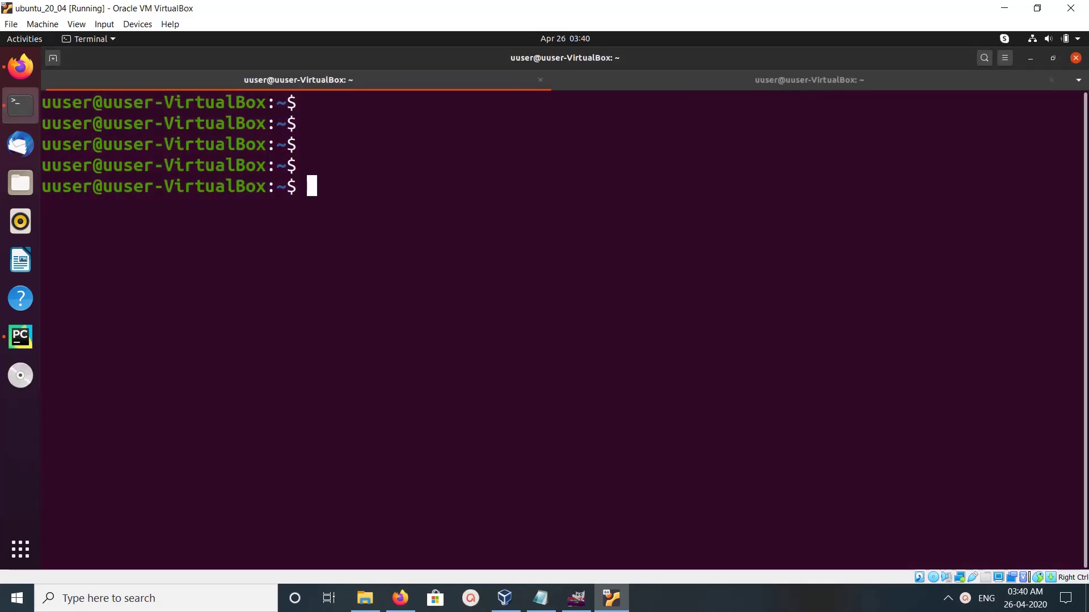
# - Run sudo apt install vlc, see 100 new packages listed, and abort at [Y/n]
pyautogui.press('Return')
pyautogui.press('Return')
pyautogui.press('Return')
pyautogui.write('sudo ')
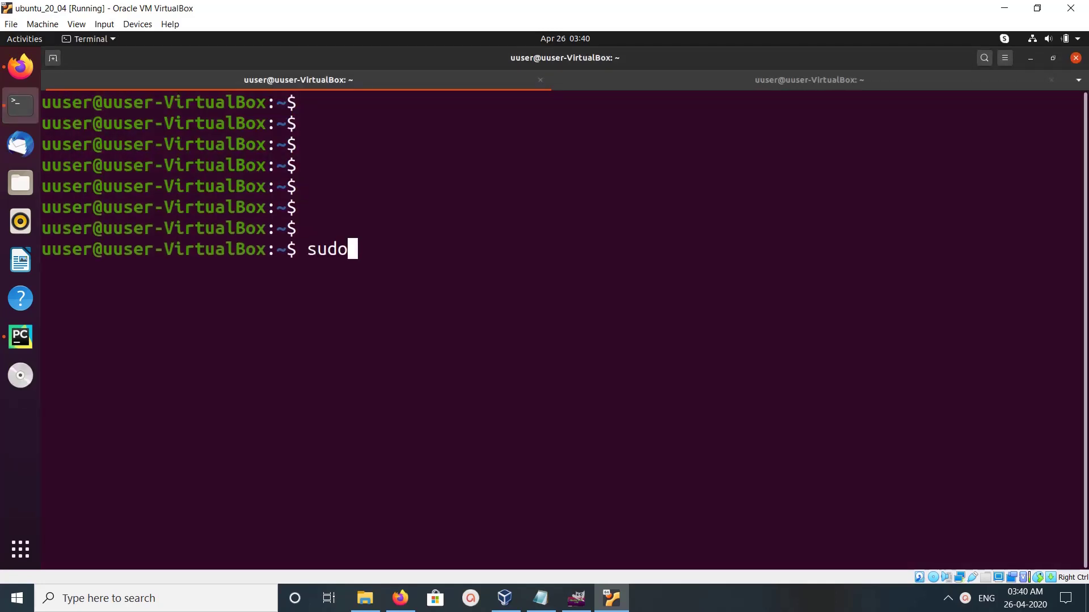
pyautogui.write('apt ')
pyautogui.write('install ')
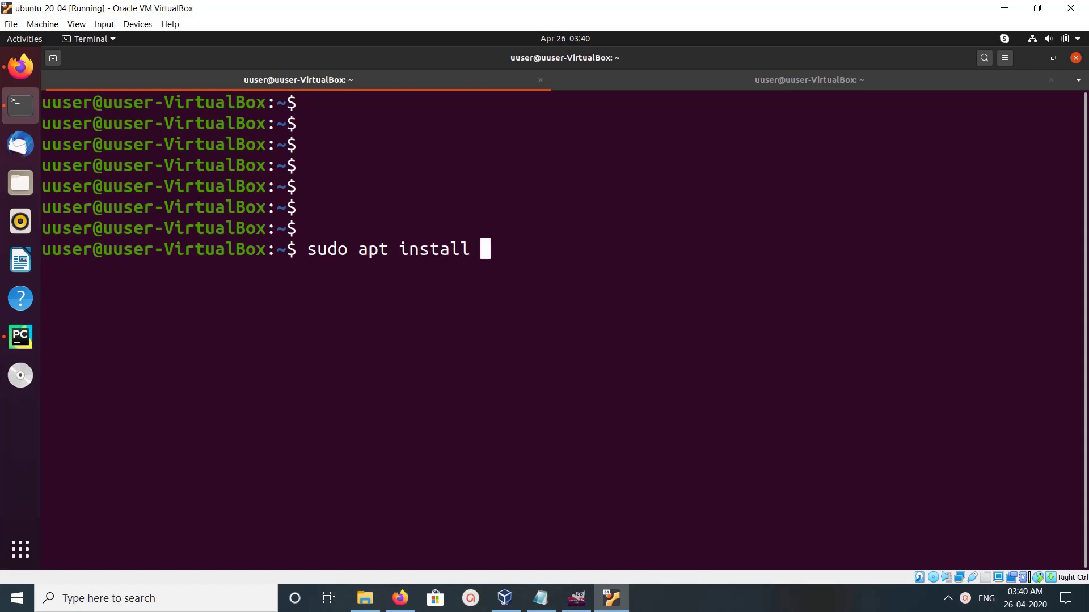
pyautogui.write('vlc')
pyautogui.press('Return')
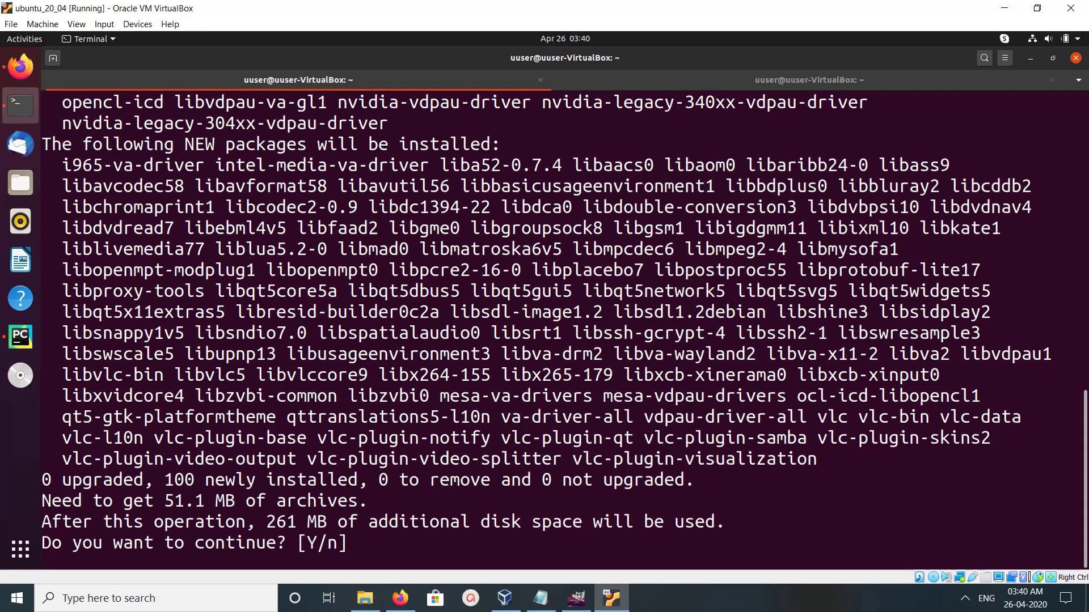
pyautogui.hotkey('ctrl', 'c')
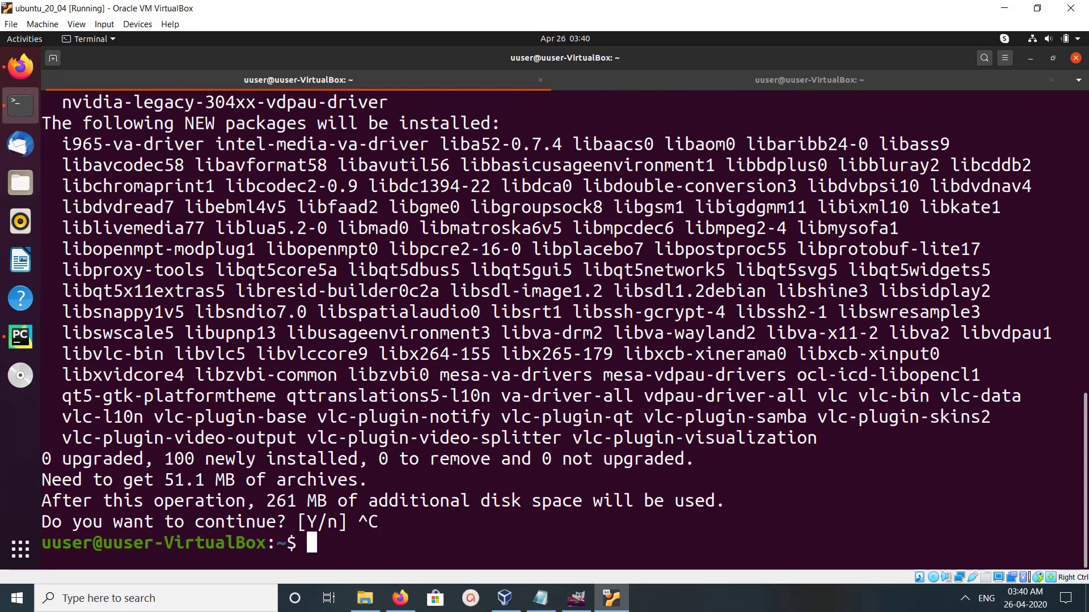
pyautogui.press('Return')
pyautogui.press('Return')
pyautogui.press('Return')
pyautogui.press('Return')
pyautogui.press('Return')
pyautogui.press('Return')
# - Change the recalled command to sudo snap install vlc, run it, and cancel the download
pyautogui.press('Up')
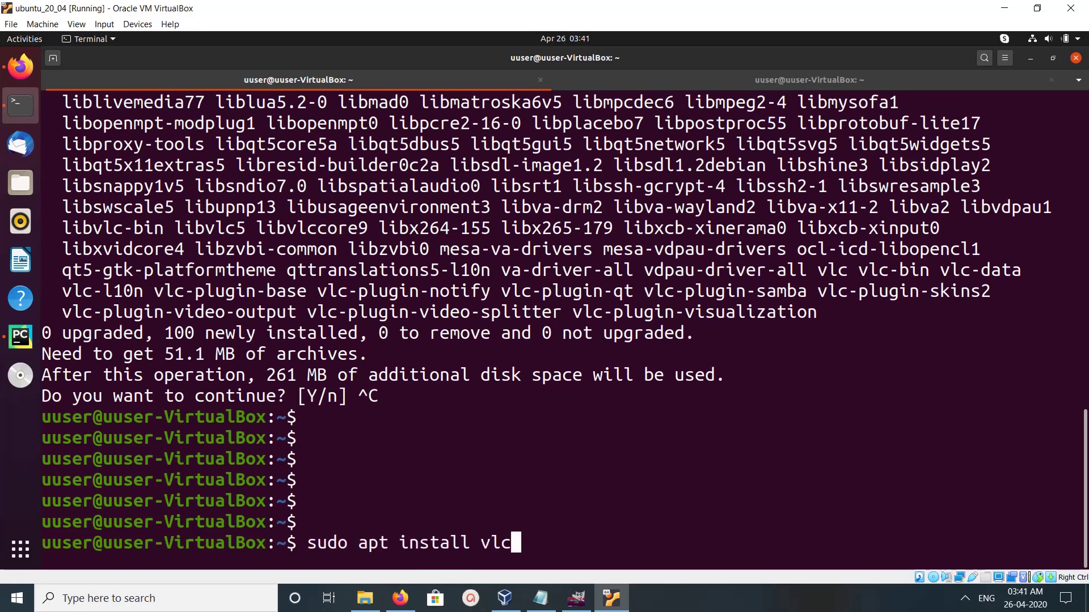
pyautogui.press('Left')
pyautogui.press('Left')
pyautogui.press('Left')
pyautogui.press('BackSpace')
pyautogui.press('BackSpace')
pyautogui.press('BackSpace')
pyautogui.press('BackSpace')
pyautogui.press('BackSpace')
pyautogui.press('BackSpace')
pyautogui.press('BackSpace')
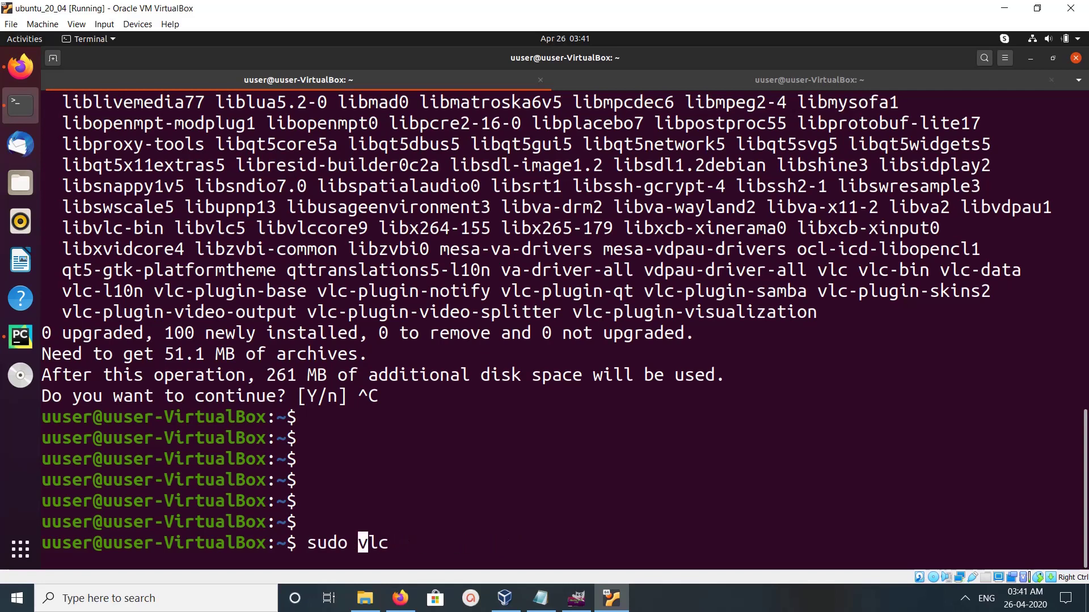
pyautogui.write('snap ')
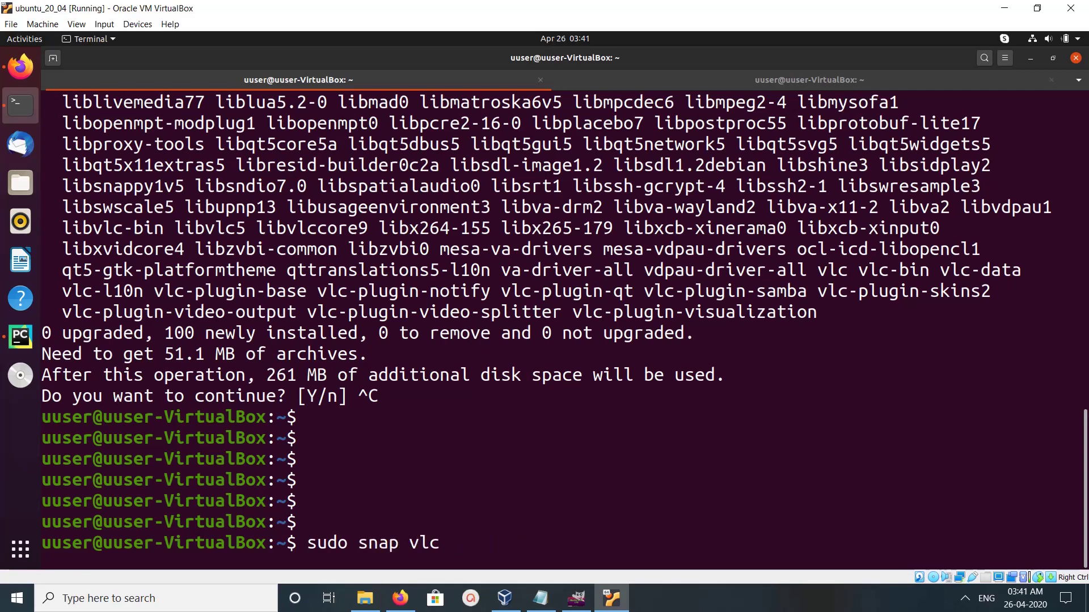
pyautogui.write('install')
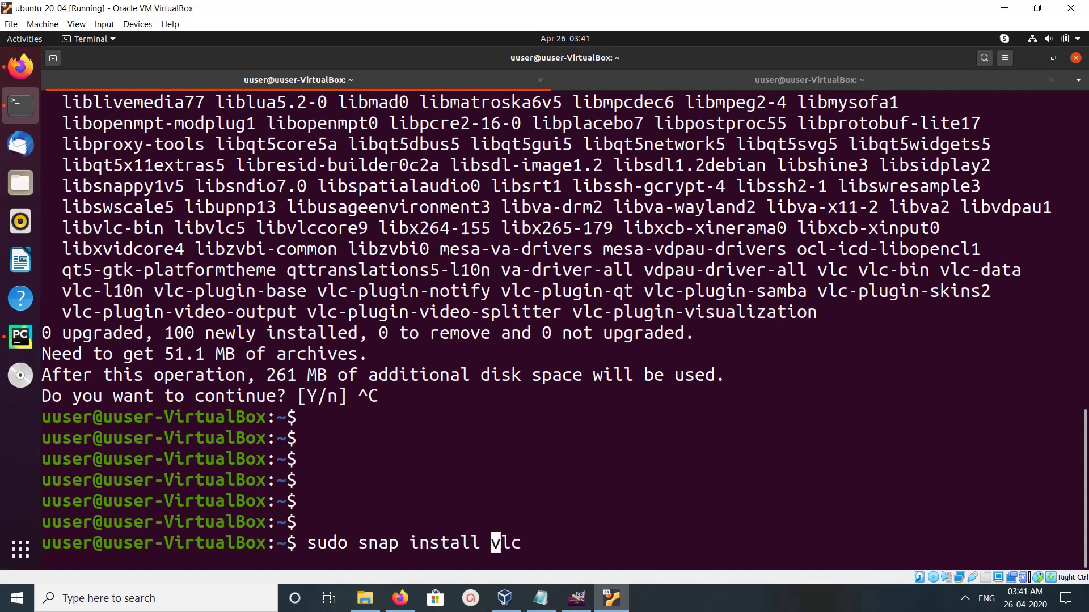
pyautogui.press('Return')
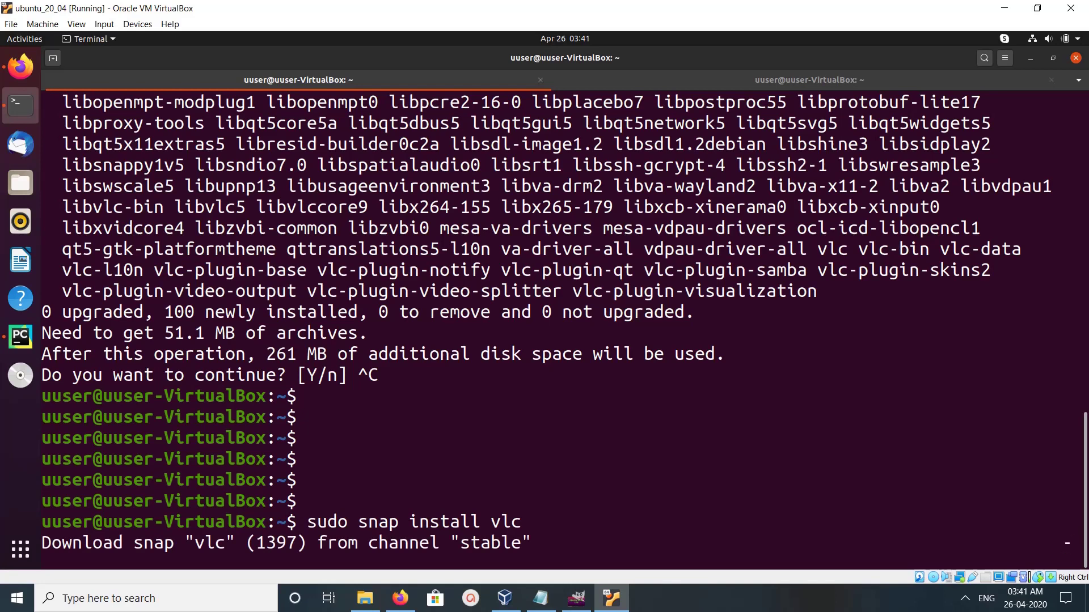
pyautogui.hotkey('ctrl', 'c')
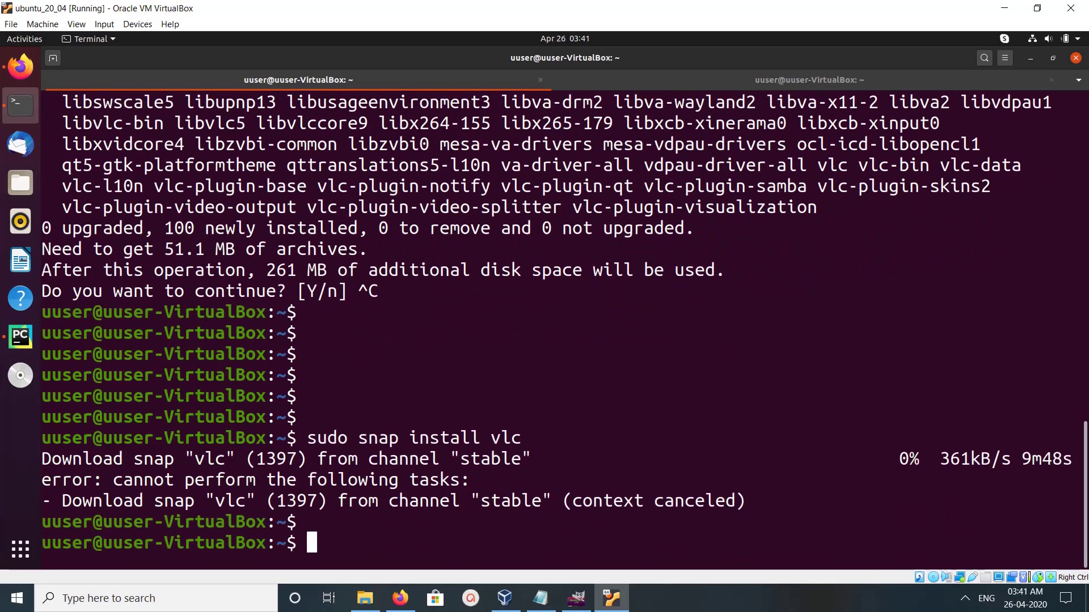
pyautogui.press('Return')
pyautogui.press('Return')
pyautogui.press('Return')
pyautogui.press('Return')
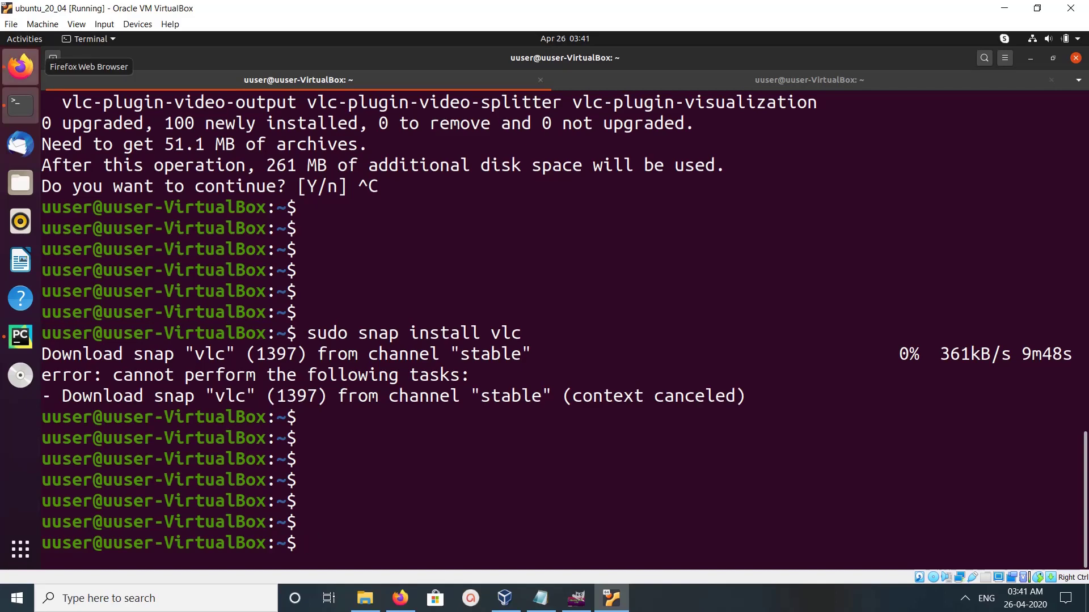
pyautogui.click(21, 67)
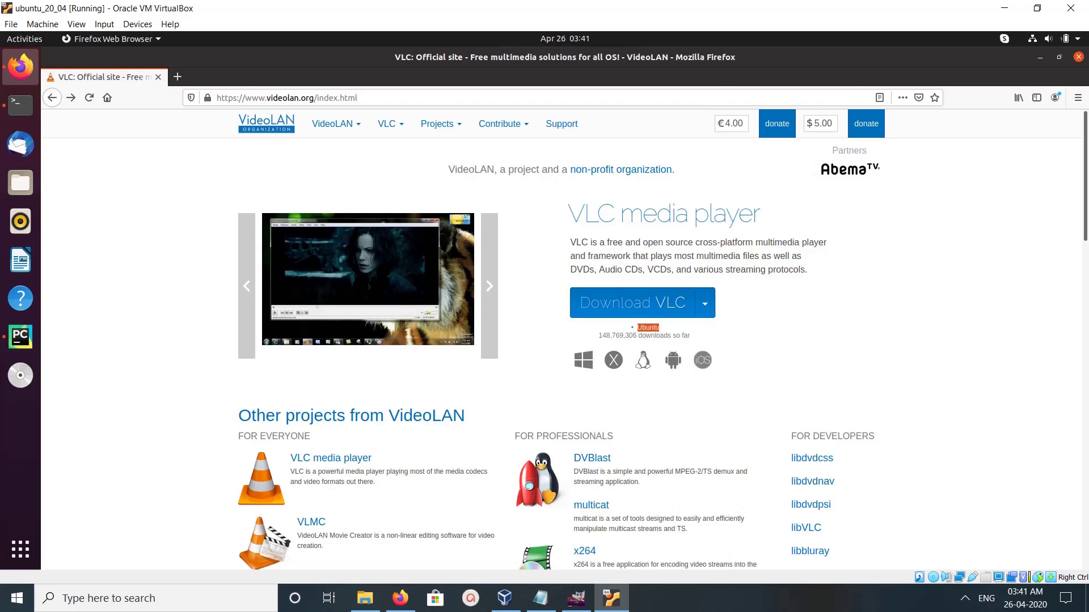
pyautogui.click(20, 105)
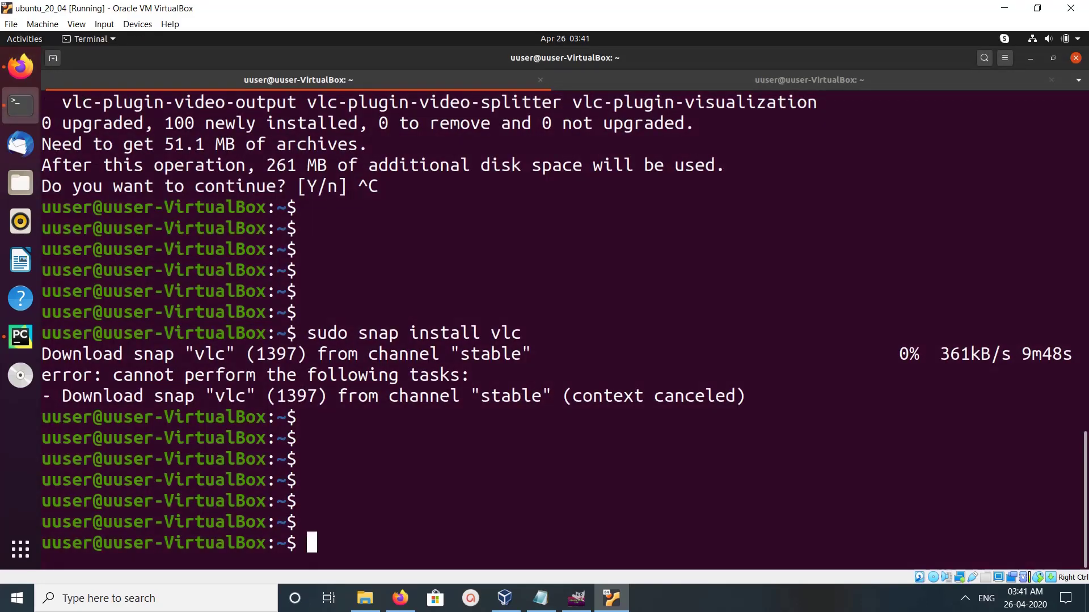
# - Rerun sudo apt install vlc and confirm, letting all packages download and set up
pyautogui.press('Up')
pyautogui.press('Up')
pyautogui.press('Return')
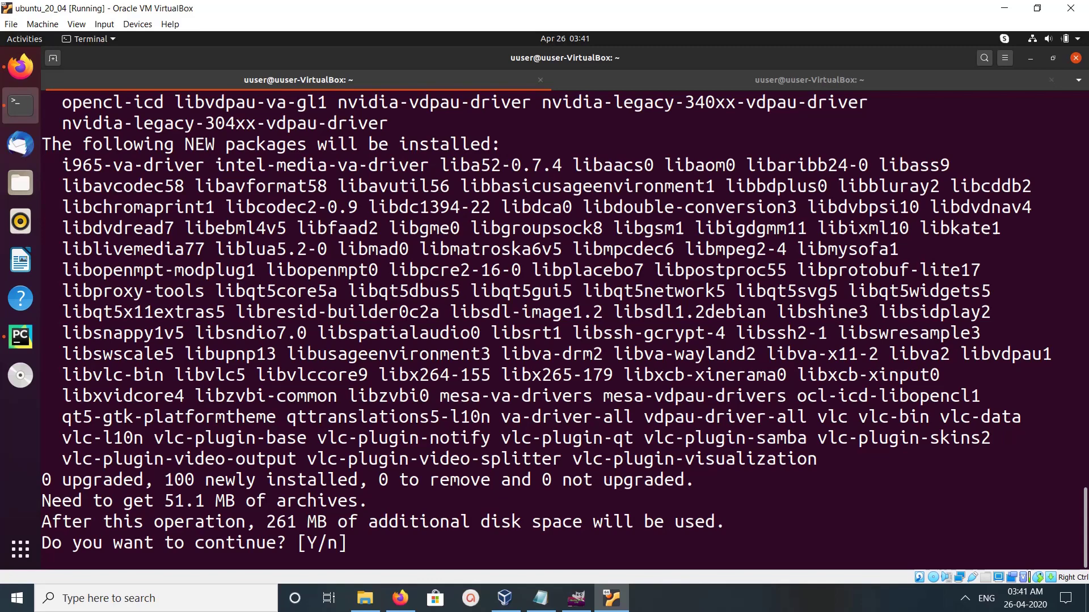
pyautogui.write('y')
pyautogui.press('Return')
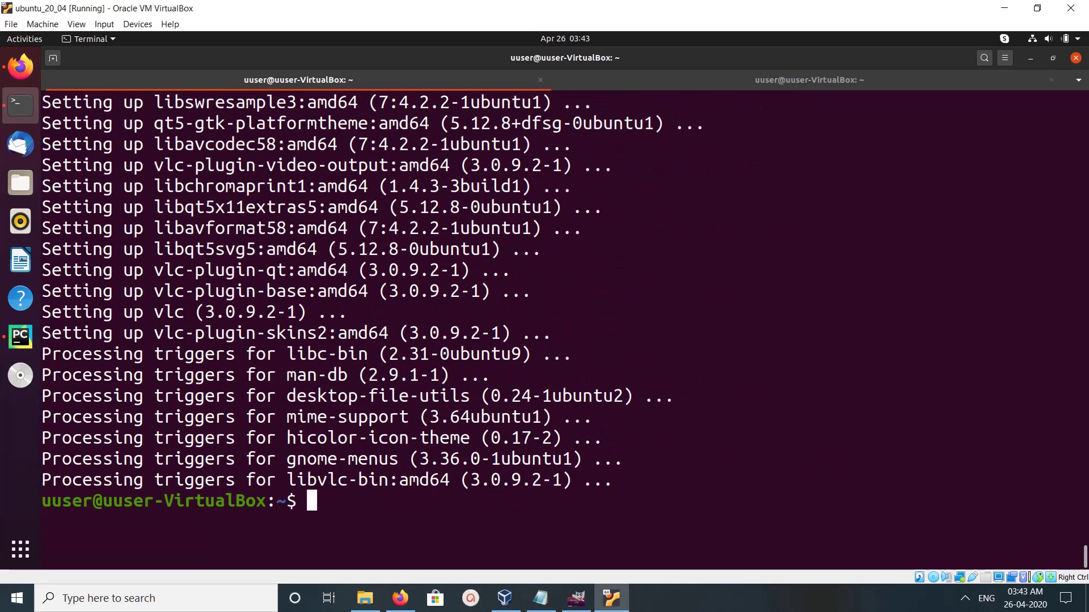
pyautogui.press('Return')
pyautogui.press('Return')
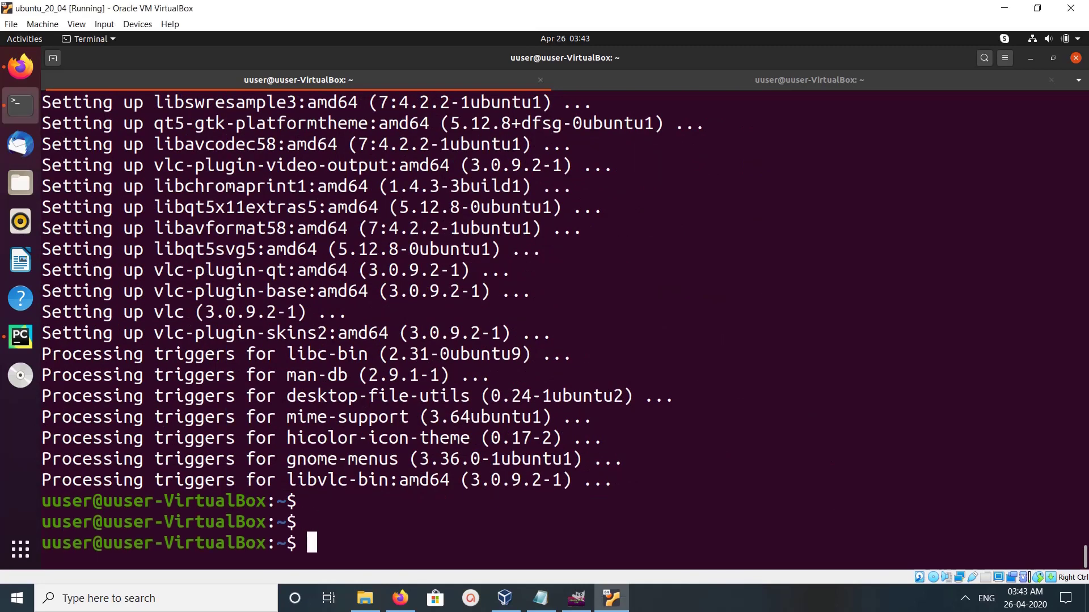
pyautogui.press('Return')
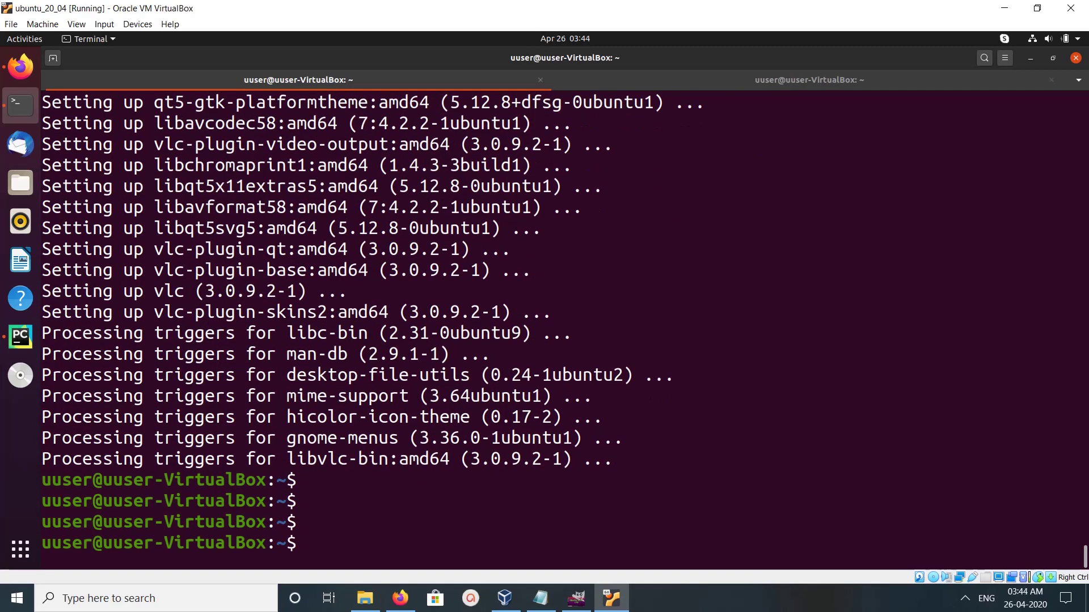
# - Search the Activities overview for vlc and launch VLC media player
pyautogui.click(21, 548)
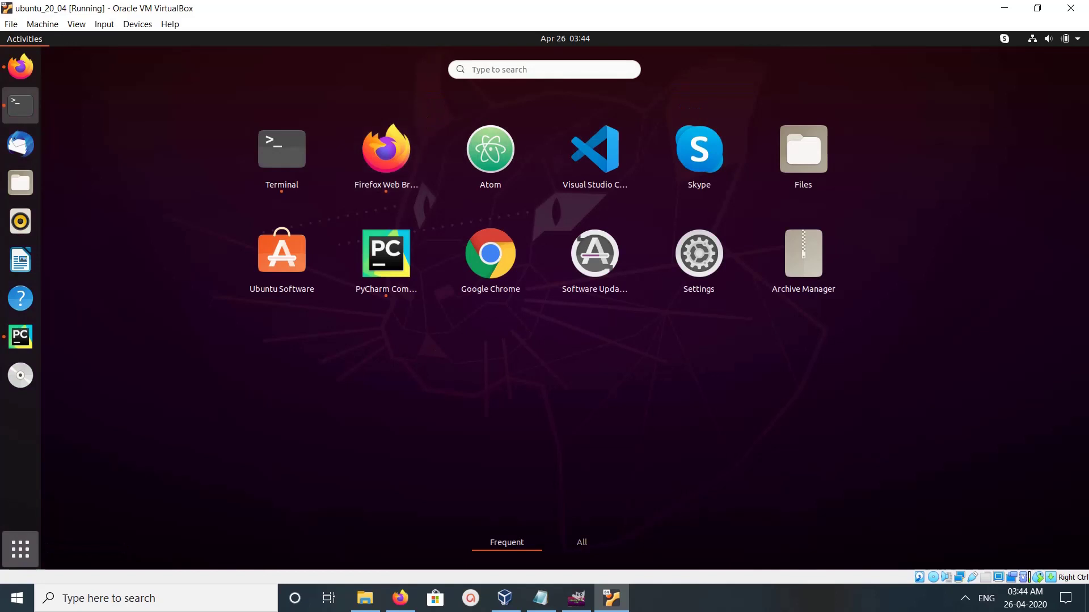
pyautogui.write('v')
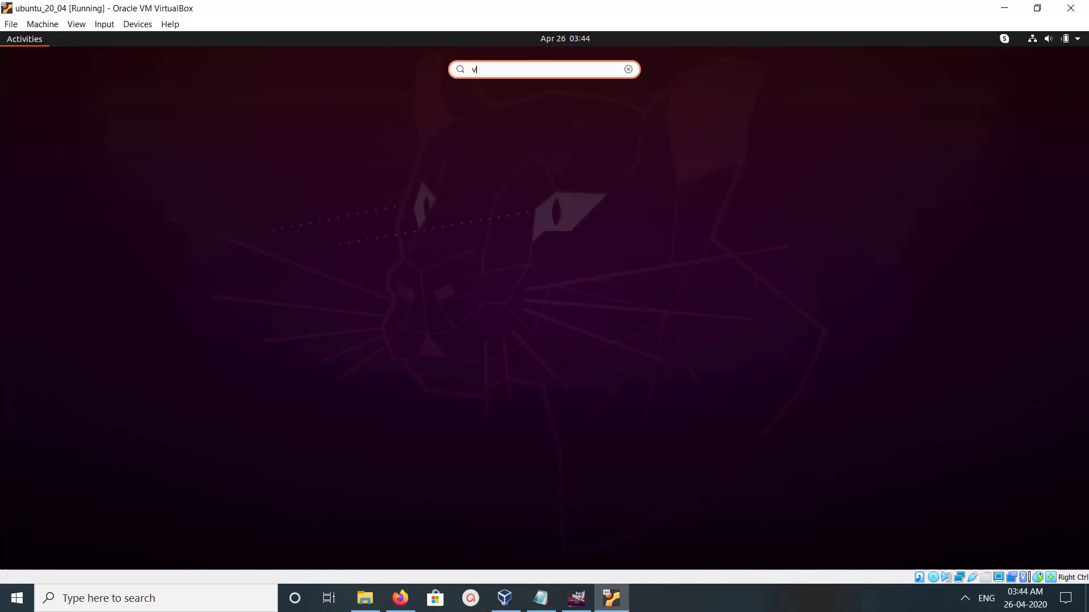
pyautogui.write('lc')
pyautogui.press('Return')
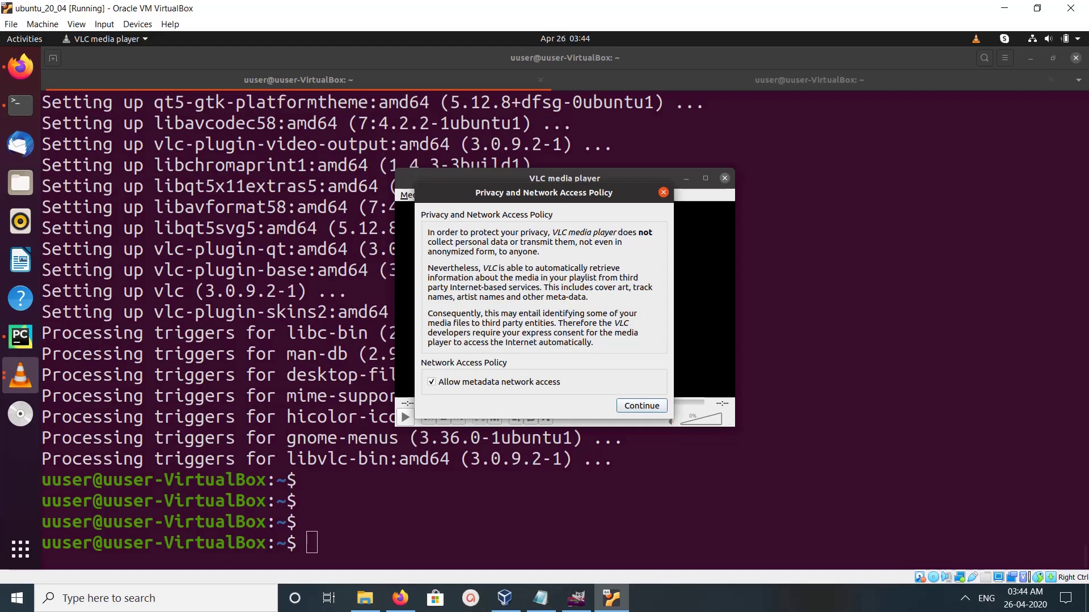
# - Choose Continue on VLC's Privacy and Network Access Policy notice to reach the main window
pyautogui.click(641, 406)
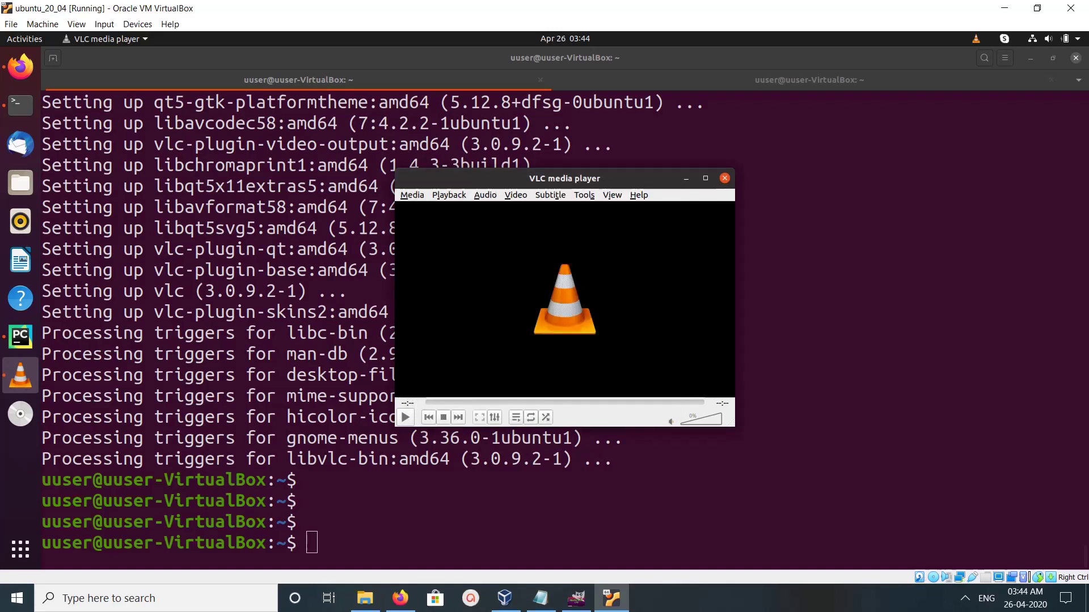